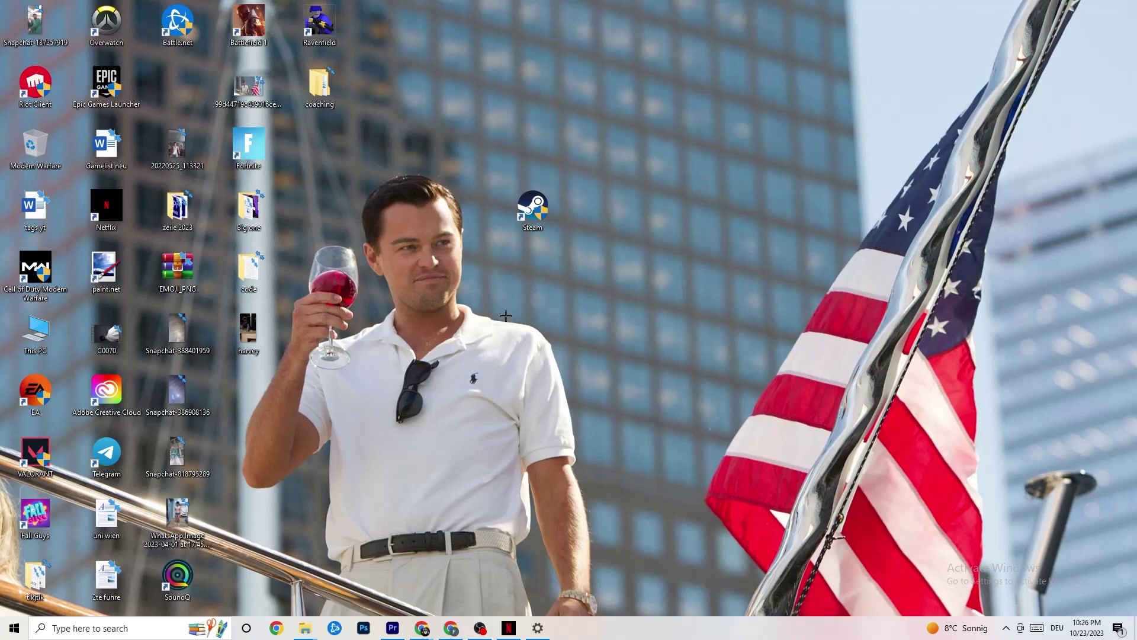
# In the Steam shortcut's Properties, enable compatibility mode on the Compatibility tab and choose Windows 8.
pyautogui.click(530, 213)
pyautogui.rightClick(531, 211)
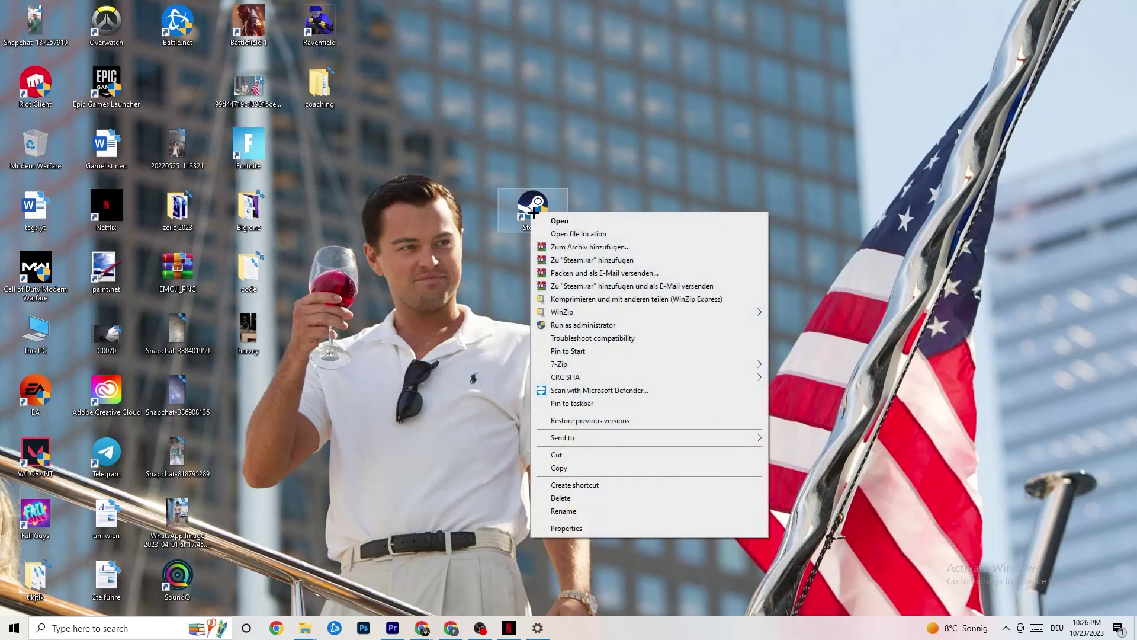
pyautogui.click(593, 528)
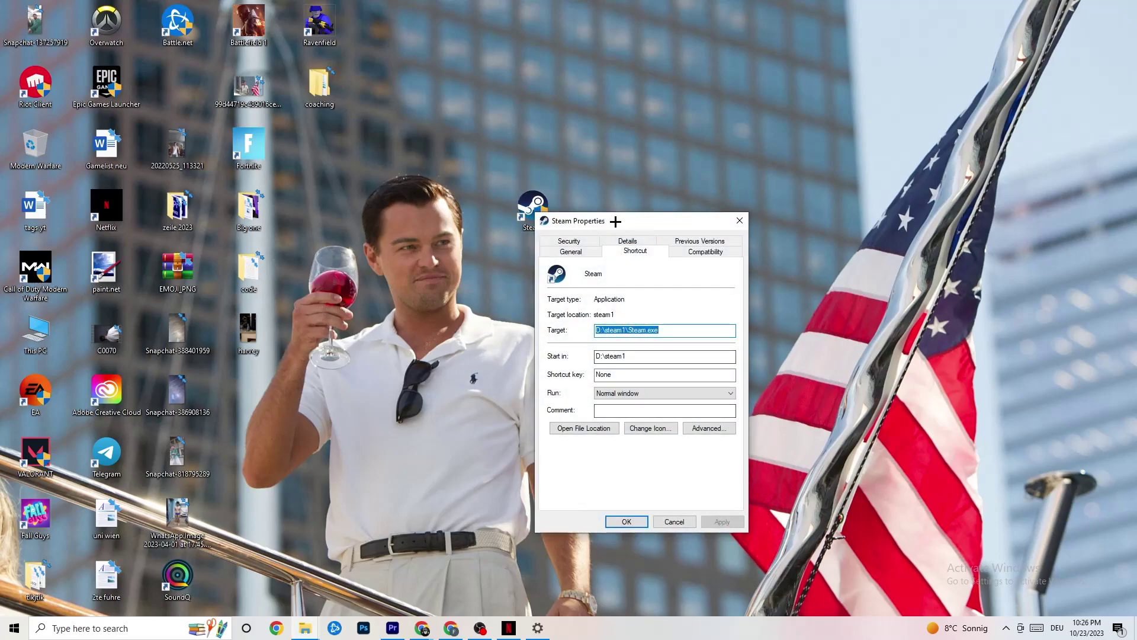
pyautogui.moveTo(616, 220); pyautogui.dragTo(559, 132)
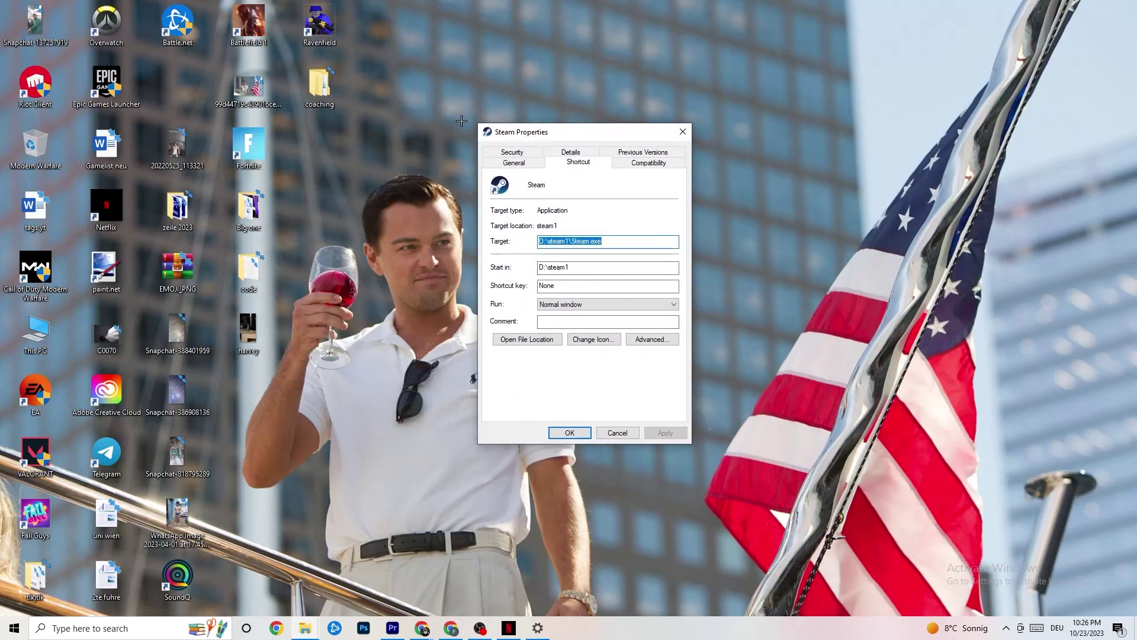
pyautogui.click(617, 161)
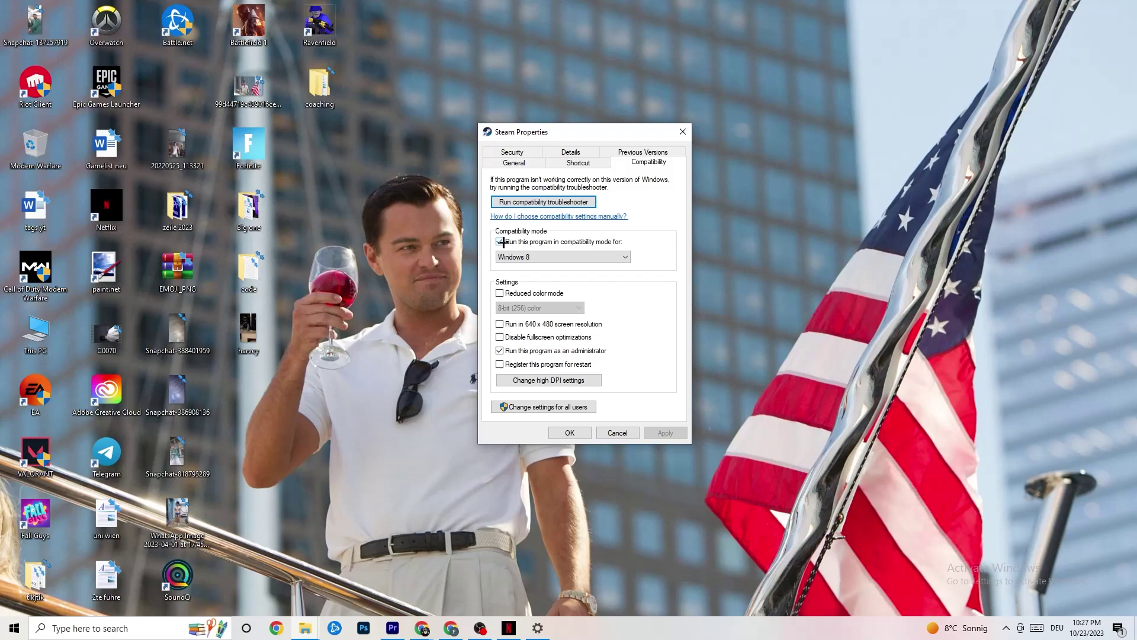
pyautogui.click(533, 255)
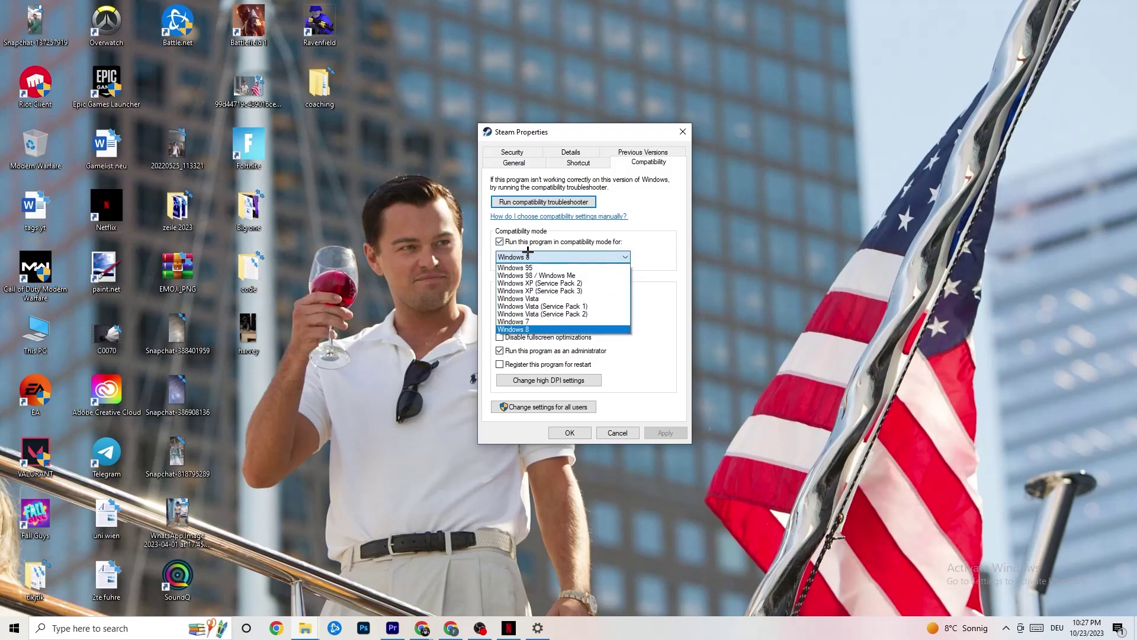
pyautogui.click(542, 330)
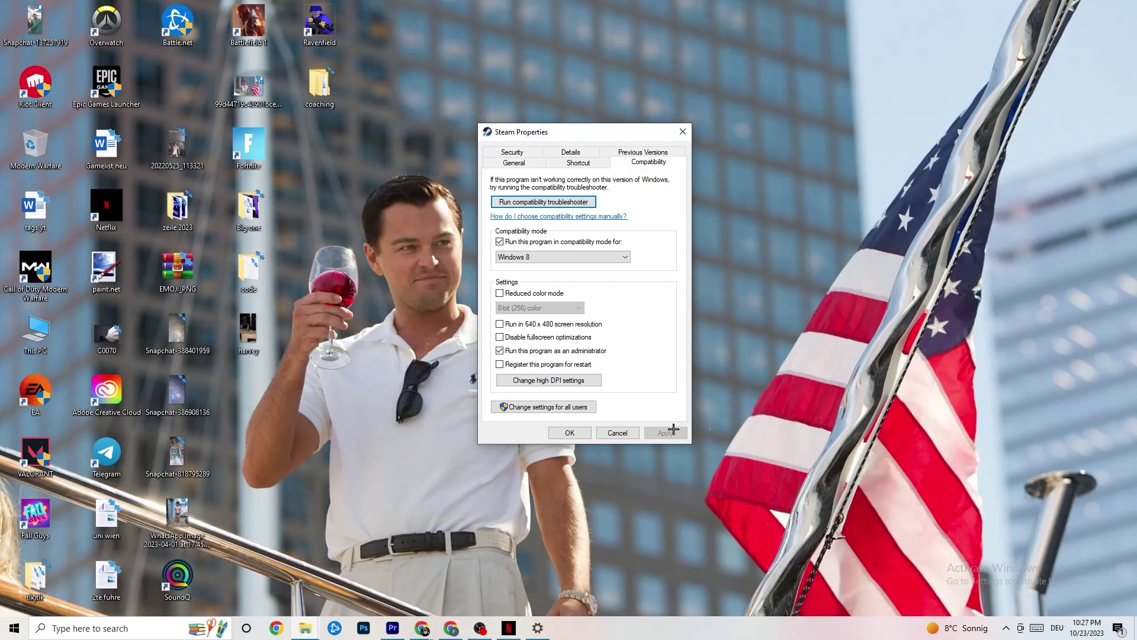
# Confirm the Steam Windows 8 compatibility settings with OK and return to the desktop.
pyautogui.click(569, 433)
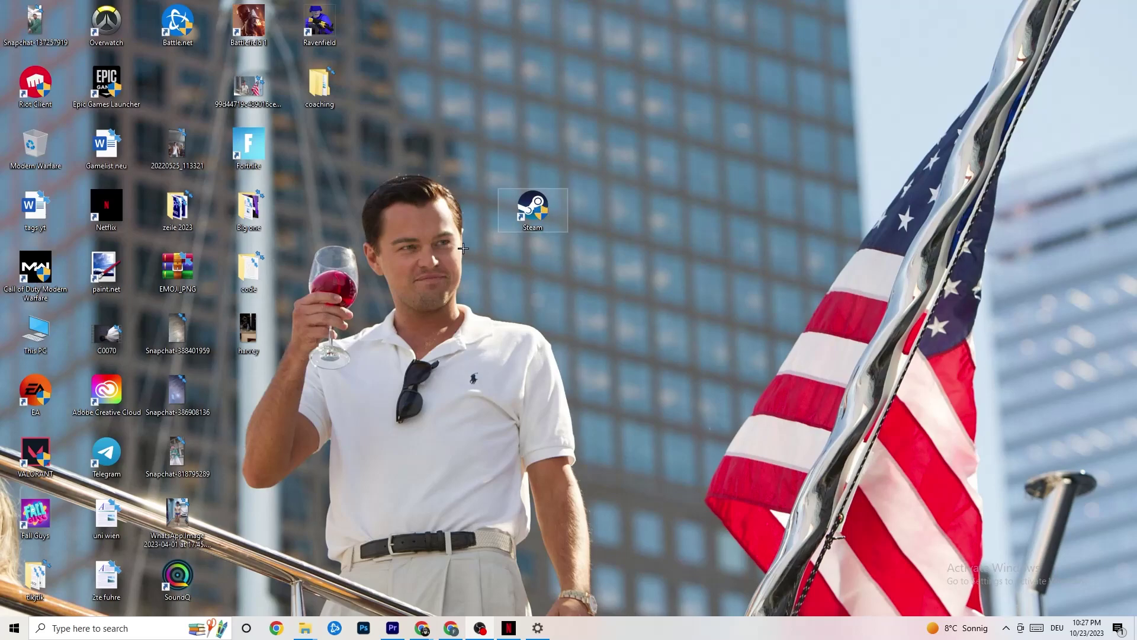
pyautogui.click(3, 637)
pyautogui.click(400, 570)
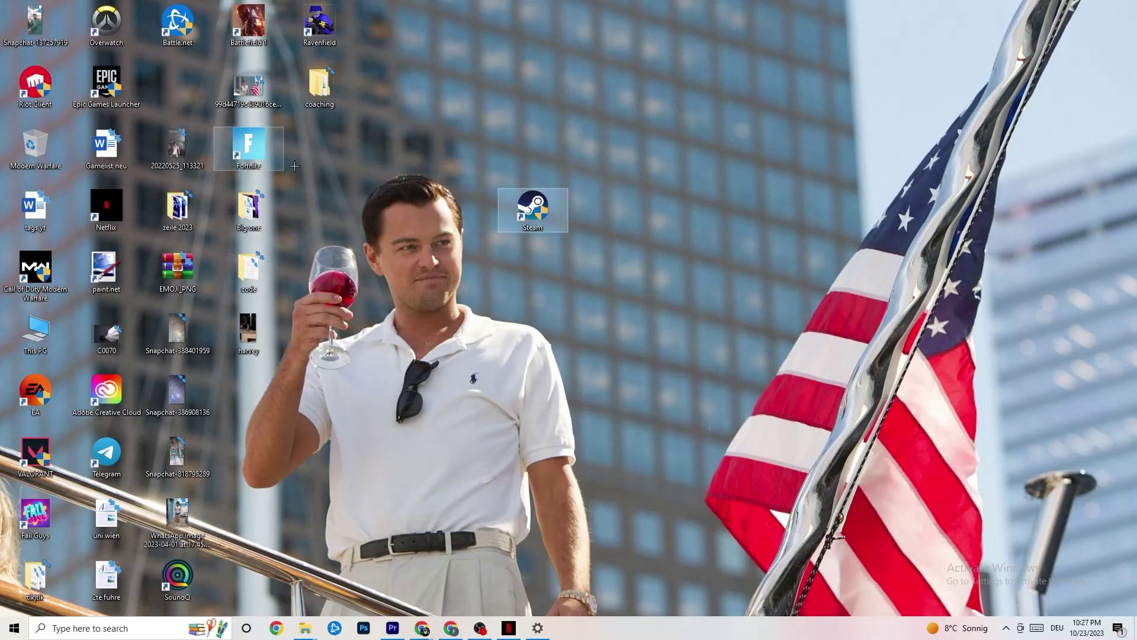
pyautogui.rightClick(522, 216)
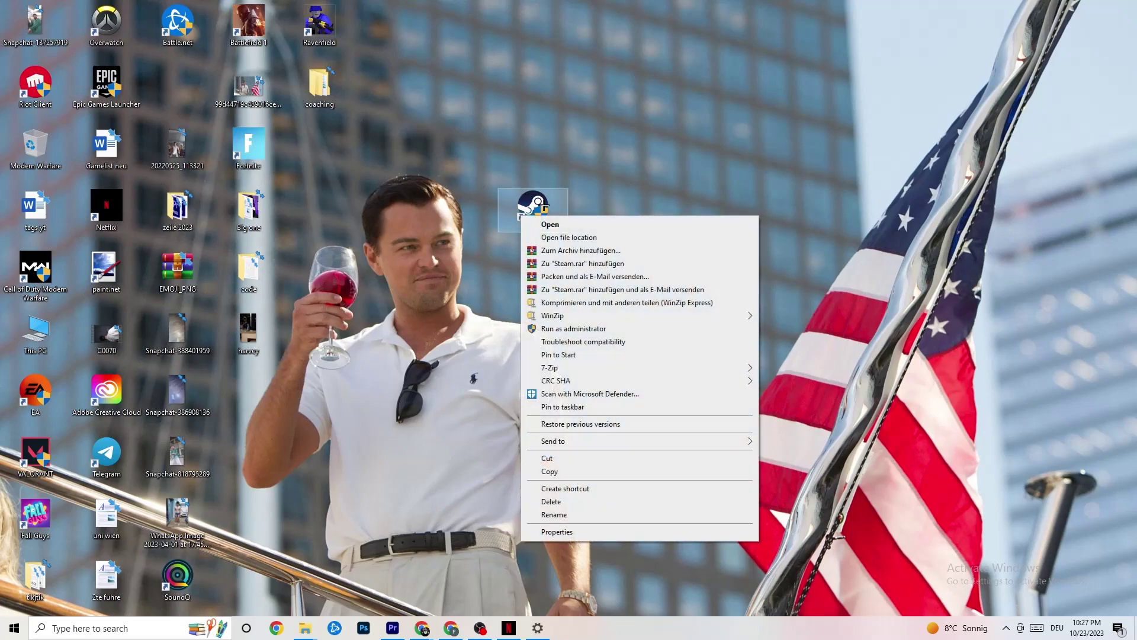
pyautogui.click(368, 331)
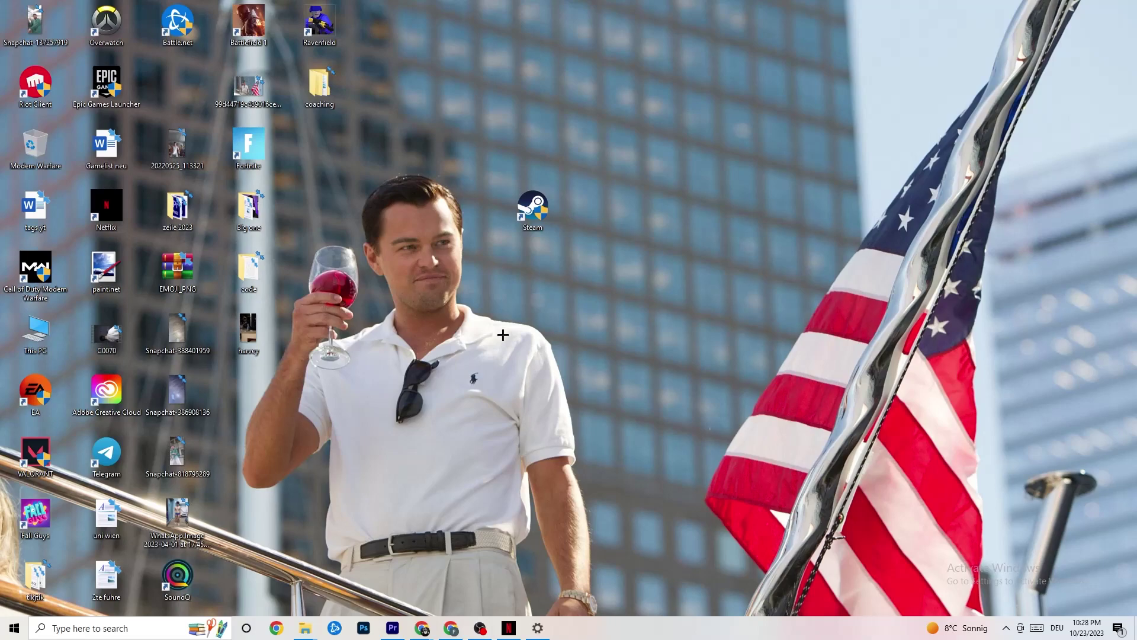
pyautogui.rightClick(652, 636)
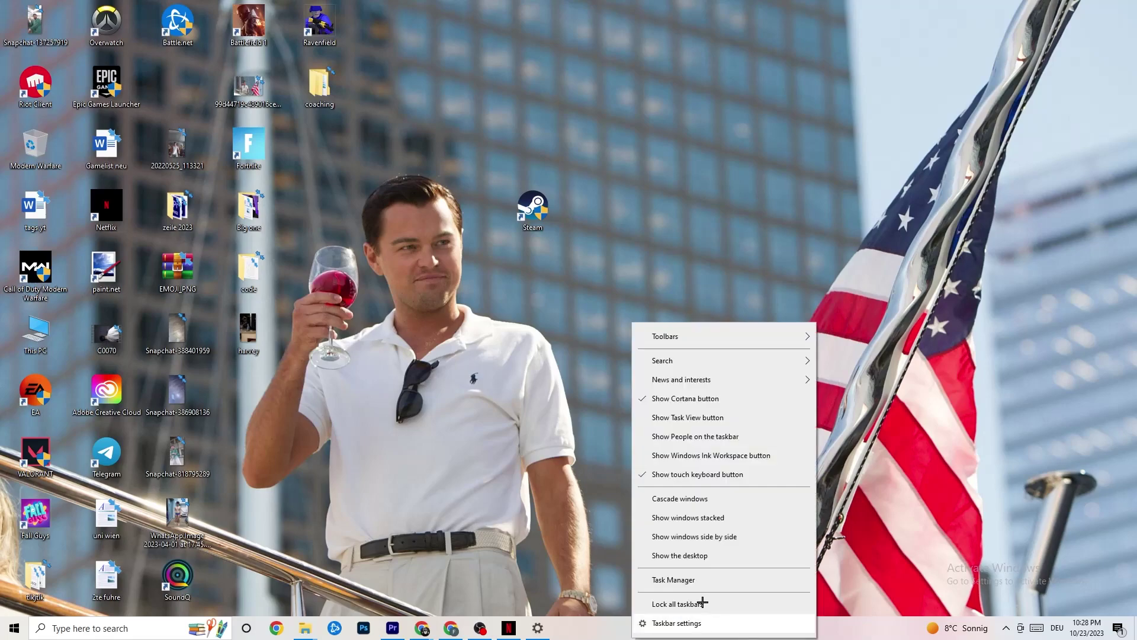
# Launch Task Manager from the taskbar menu and maximize it to full screen.
pyautogui.click(682, 579)
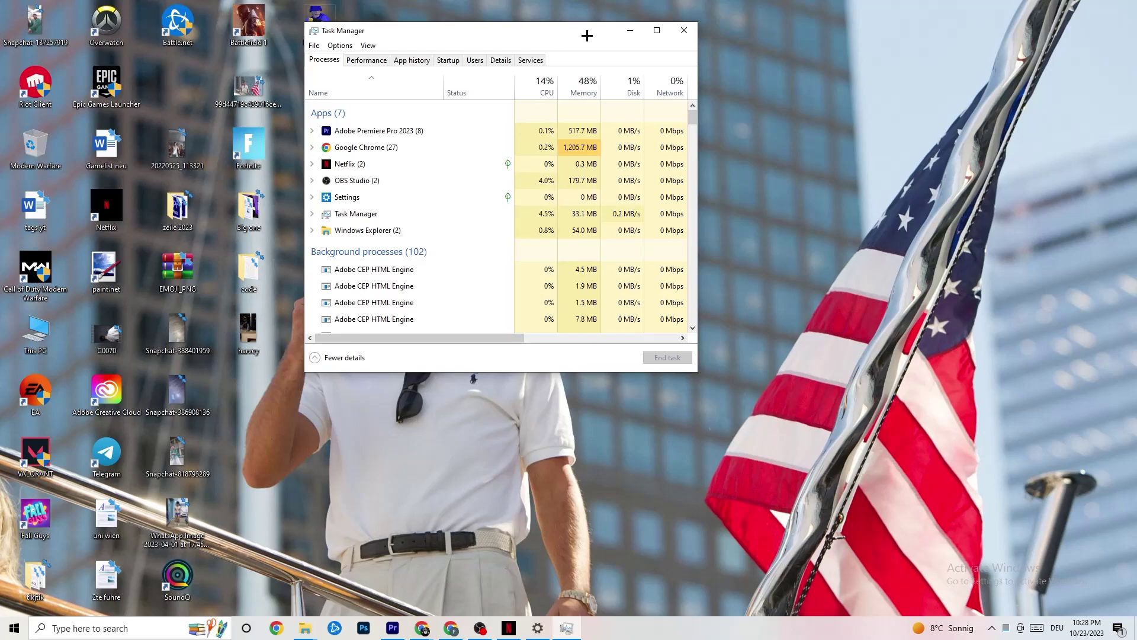
pyautogui.click(656, 30)
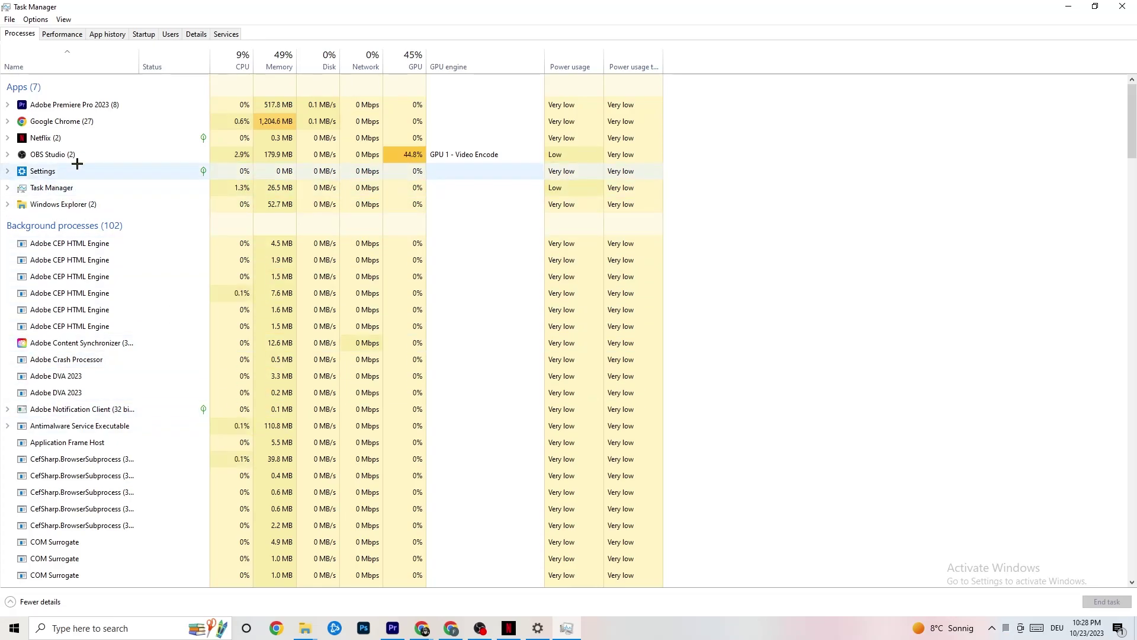
# Glance at Google Chrome's process menu, then show the Details list with PIDs and user names.
pyautogui.rightClick(82, 122)
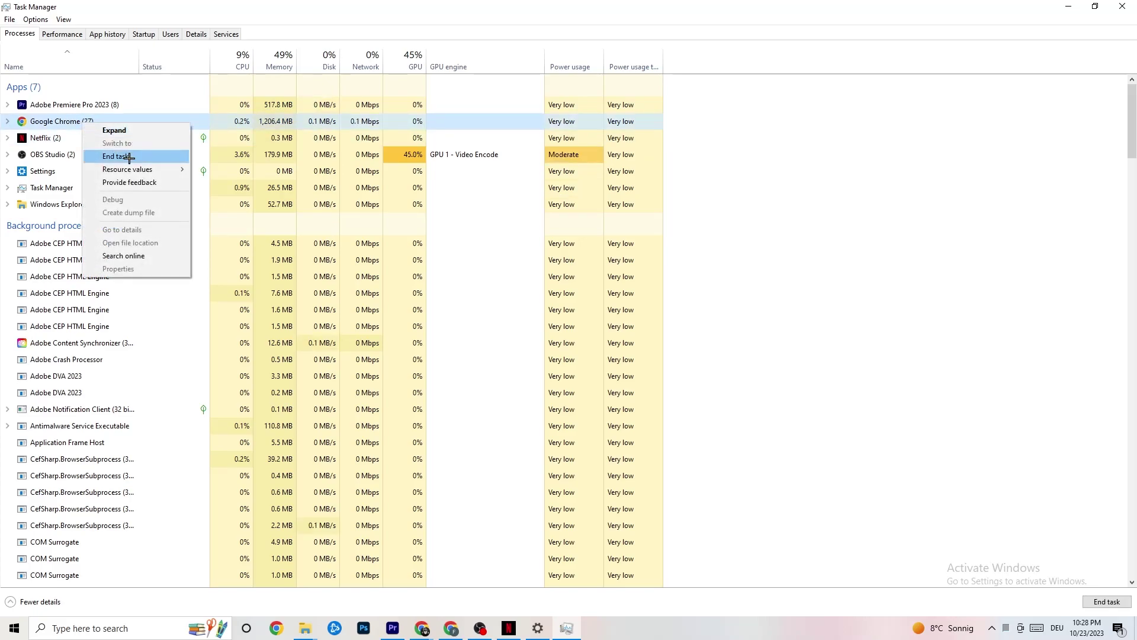
pyautogui.click(721, 155)
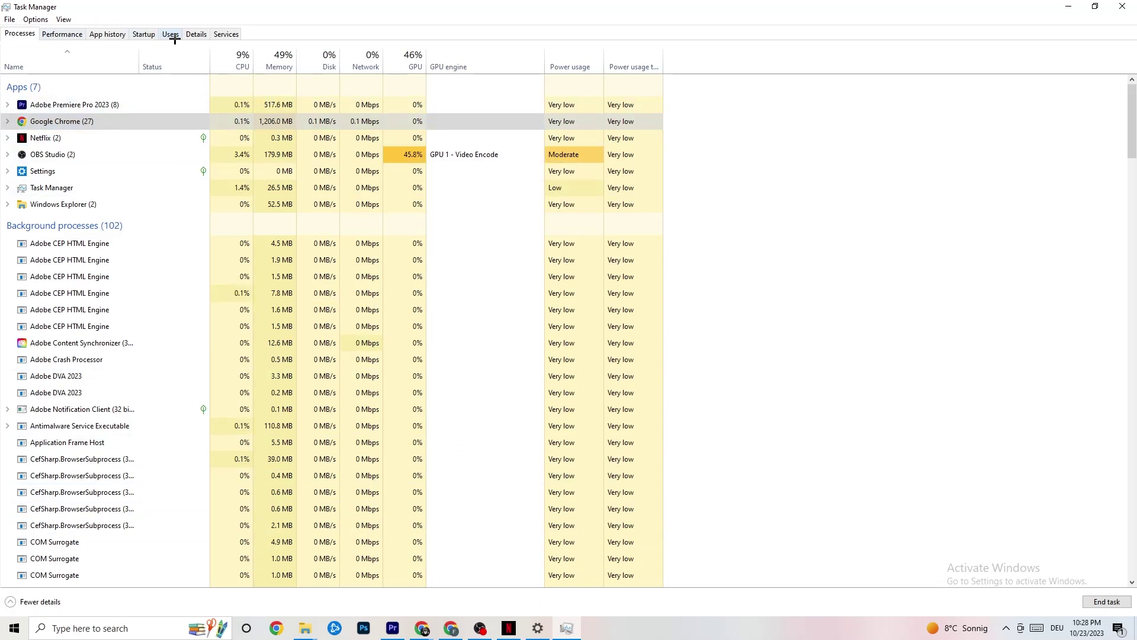
pyautogui.click(197, 34)
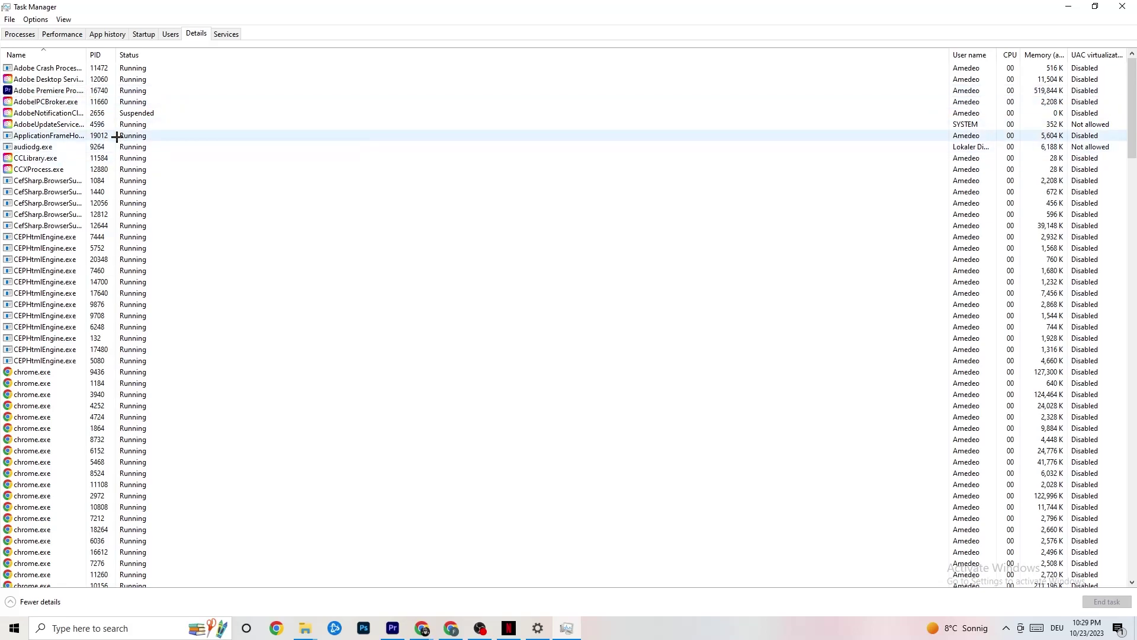
# View Adobe Premiere Pro's Set priority options without changing them, then show the Startup list.
pyautogui.rightClick(61, 92)
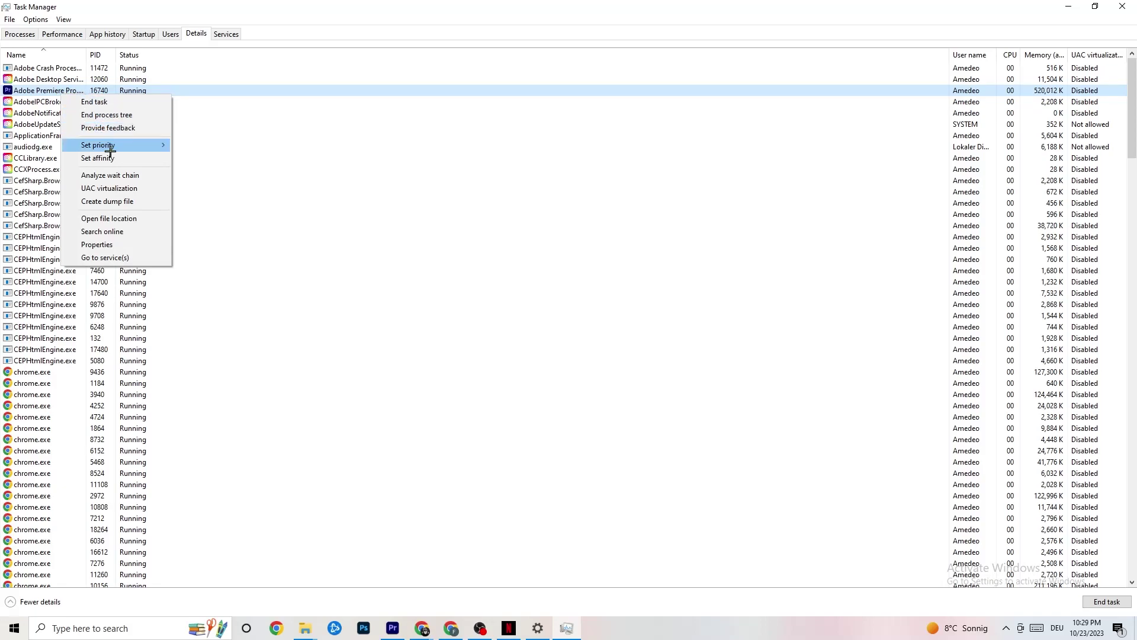
pyautogui.moveTo(109, 147)
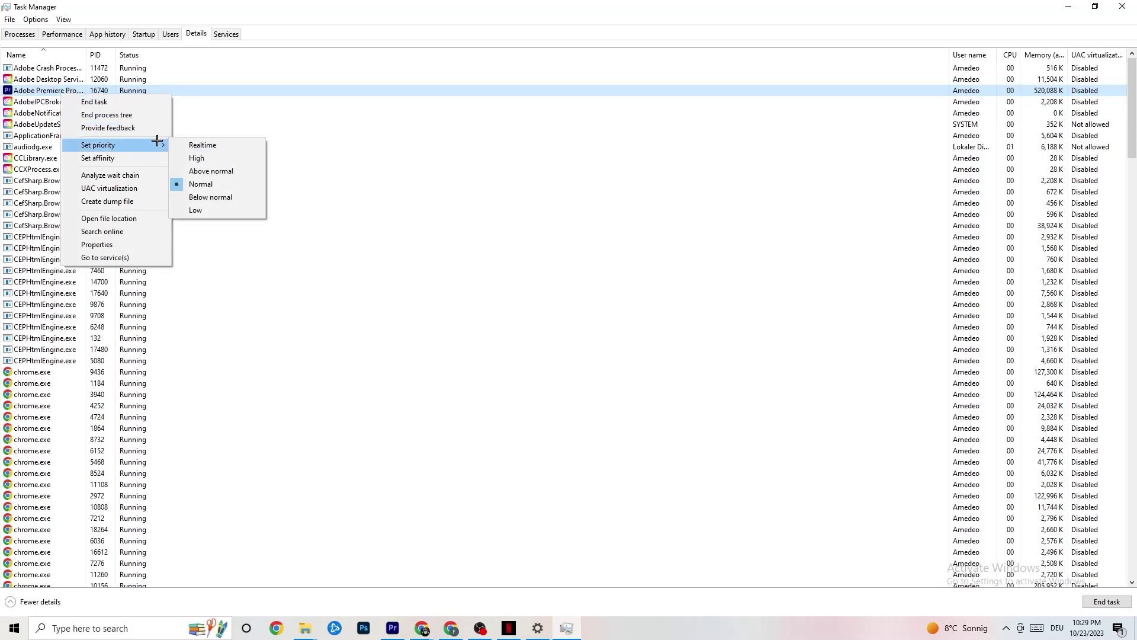
pyautogui.moveTo(157, 142)
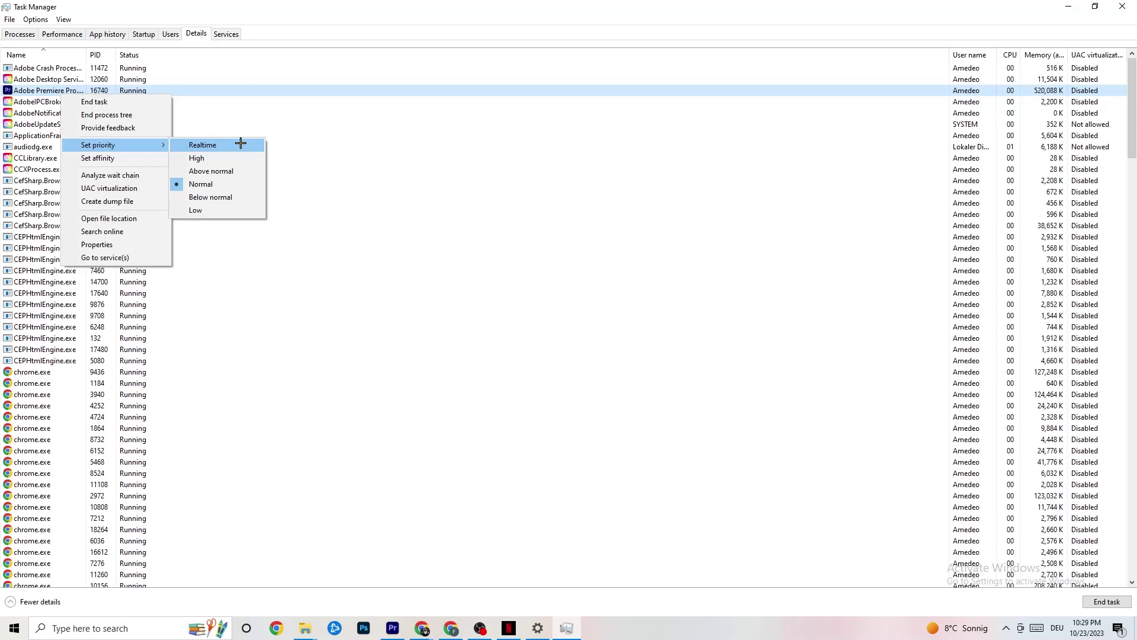
pyautogui.click(312, 125)
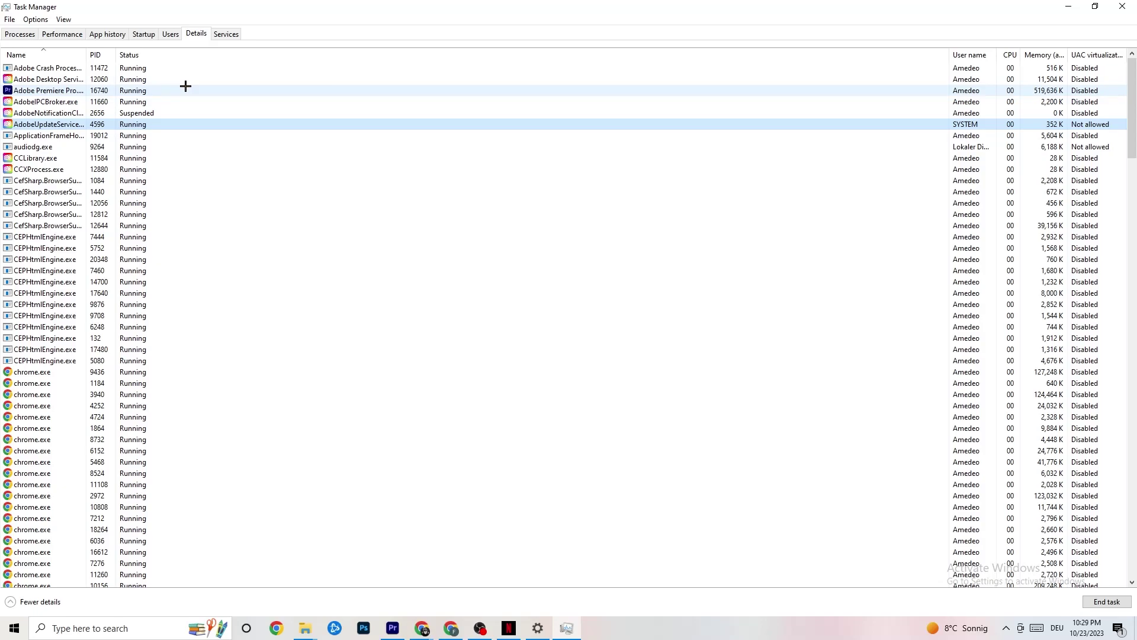
pyautogui.click(144, 34)
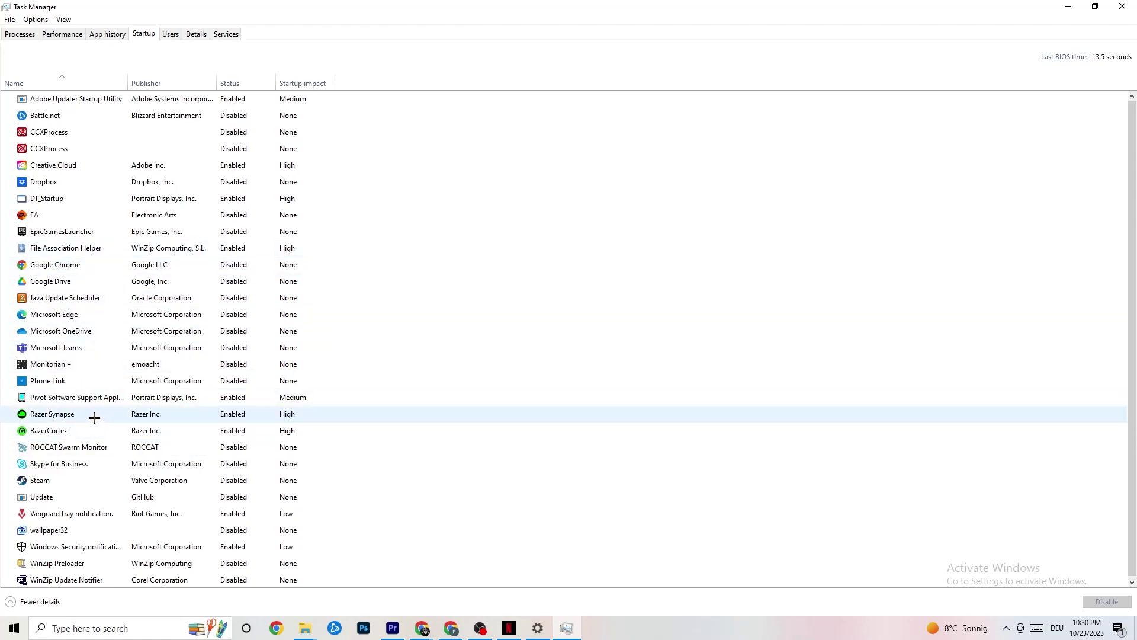
# Check Razer Synapse's startup menu without disabling it, then close Task Manager.
pyautogui.rightClick(231, 416)
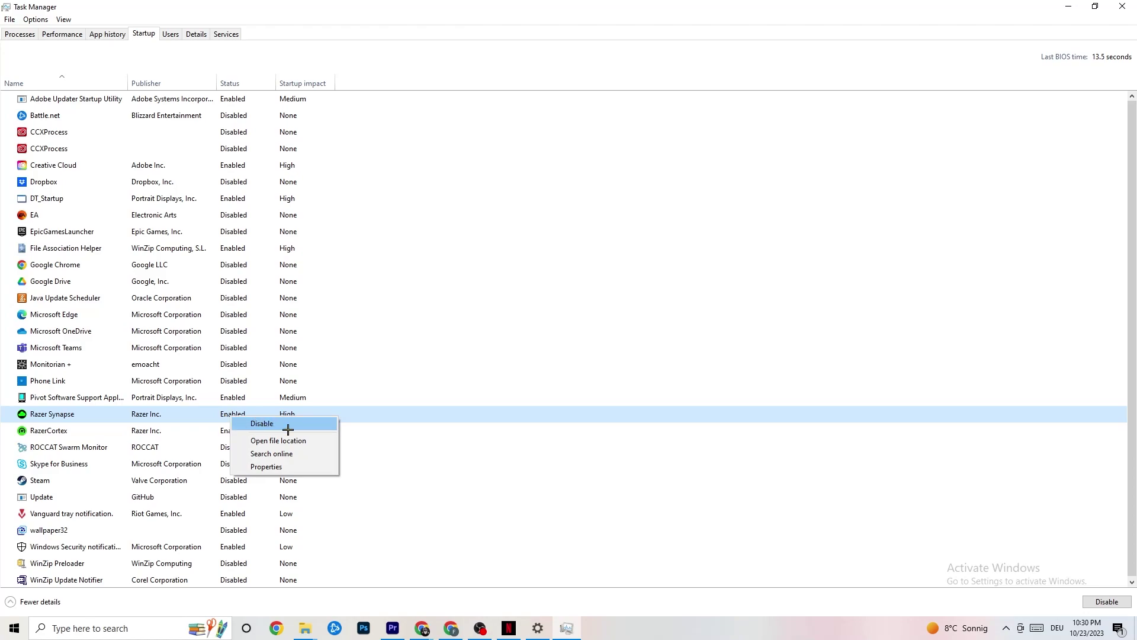
pyautogui.click(586, 60)
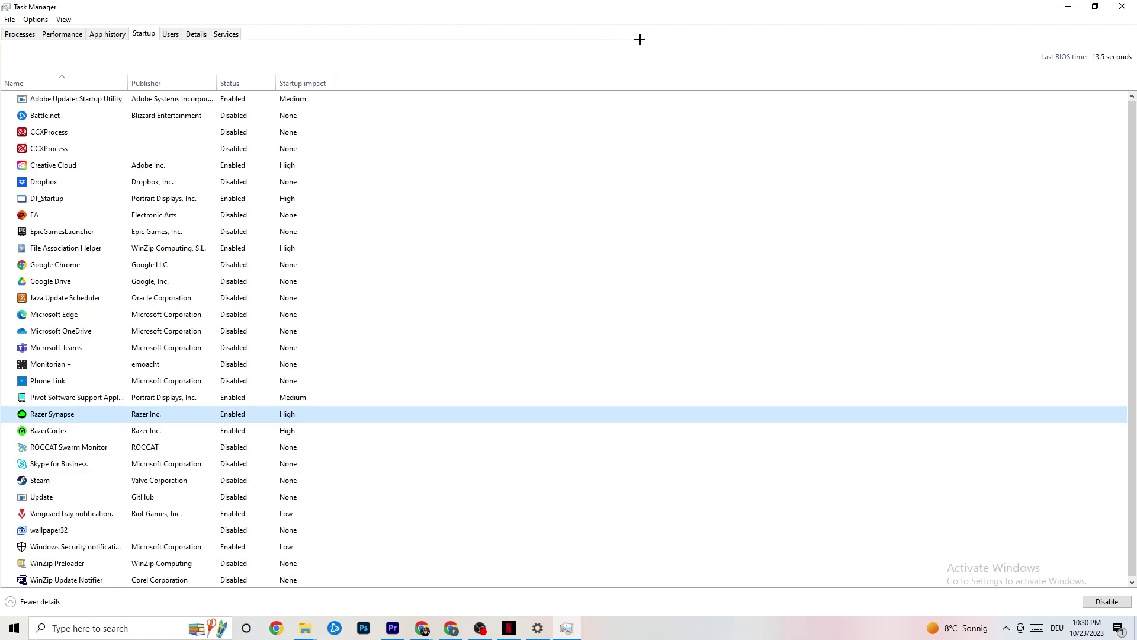
pyautogui.click(1117, 5)
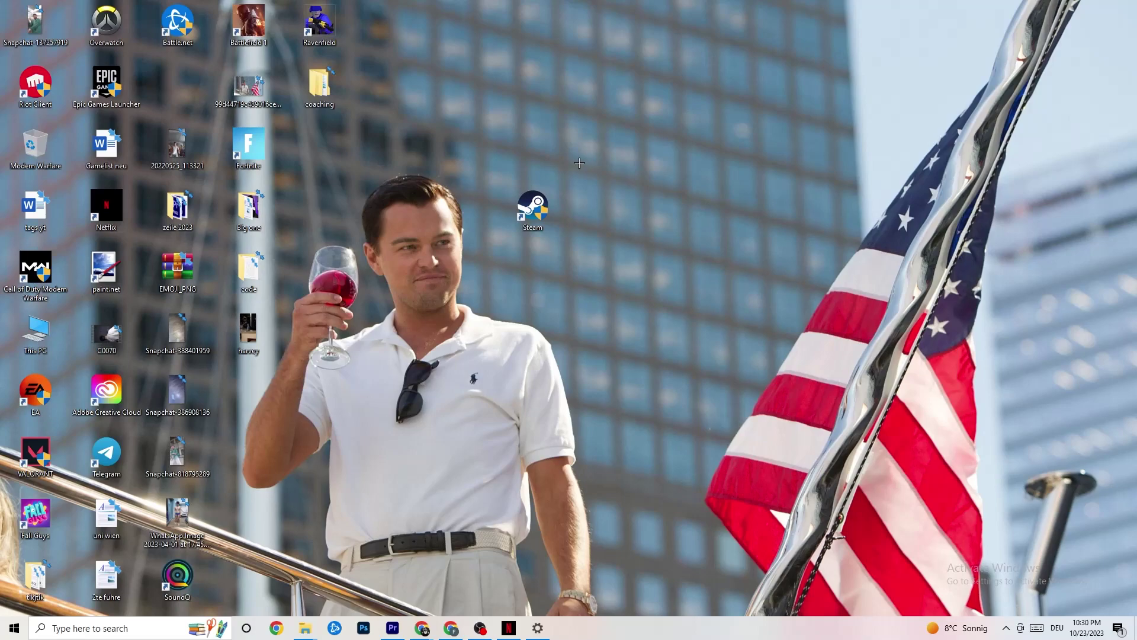
# Open Settings > System and confirm display scaling stays at 100% (Recommended).
pyautogui.click(9, 635)
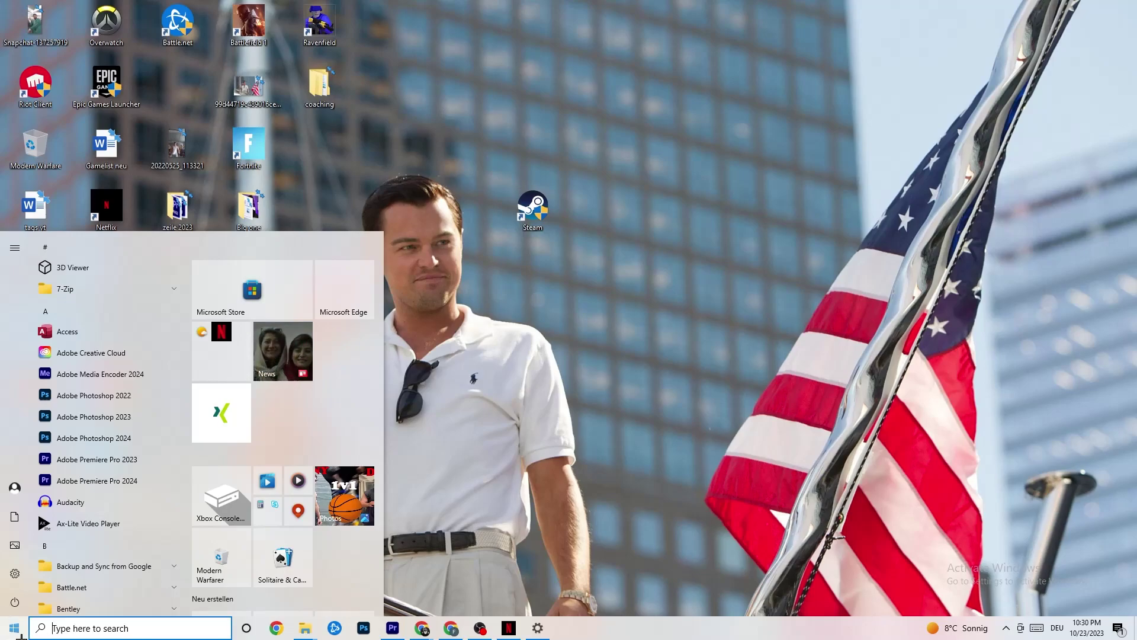
pyautogui.click(17, 574)
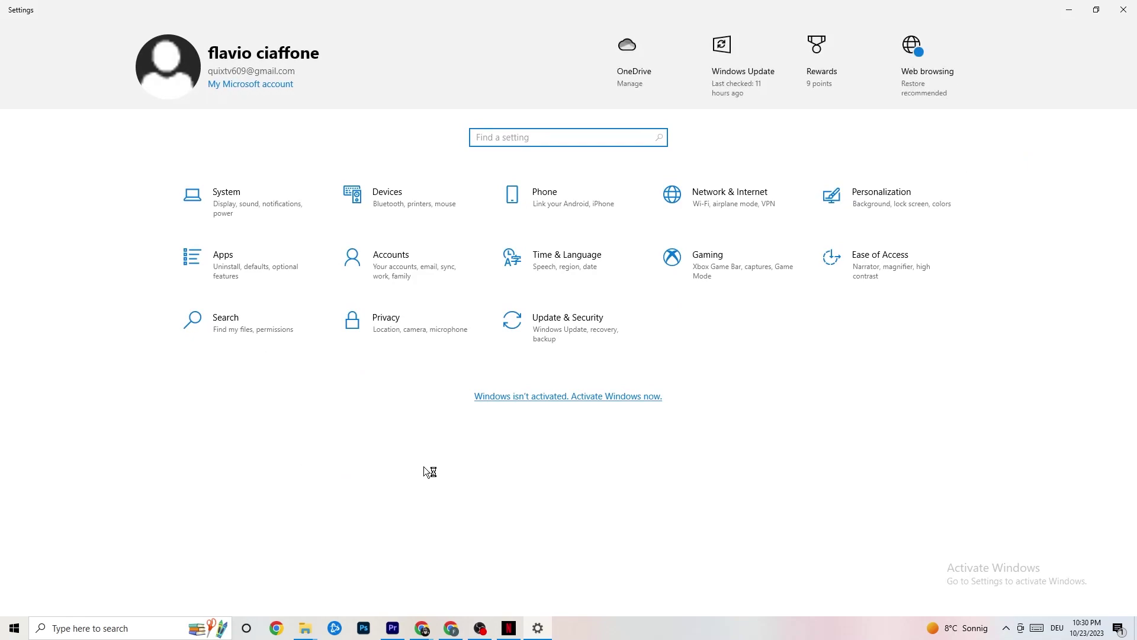
pyautogui.click(248, 200)
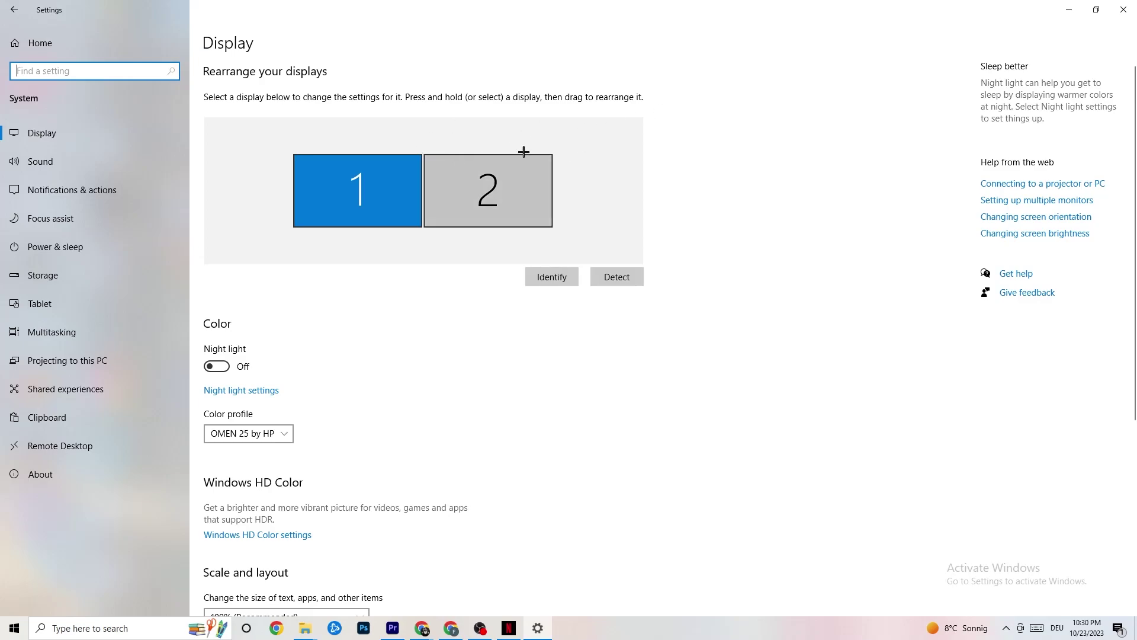
pyautogui.scroll(-5, 554, 135)
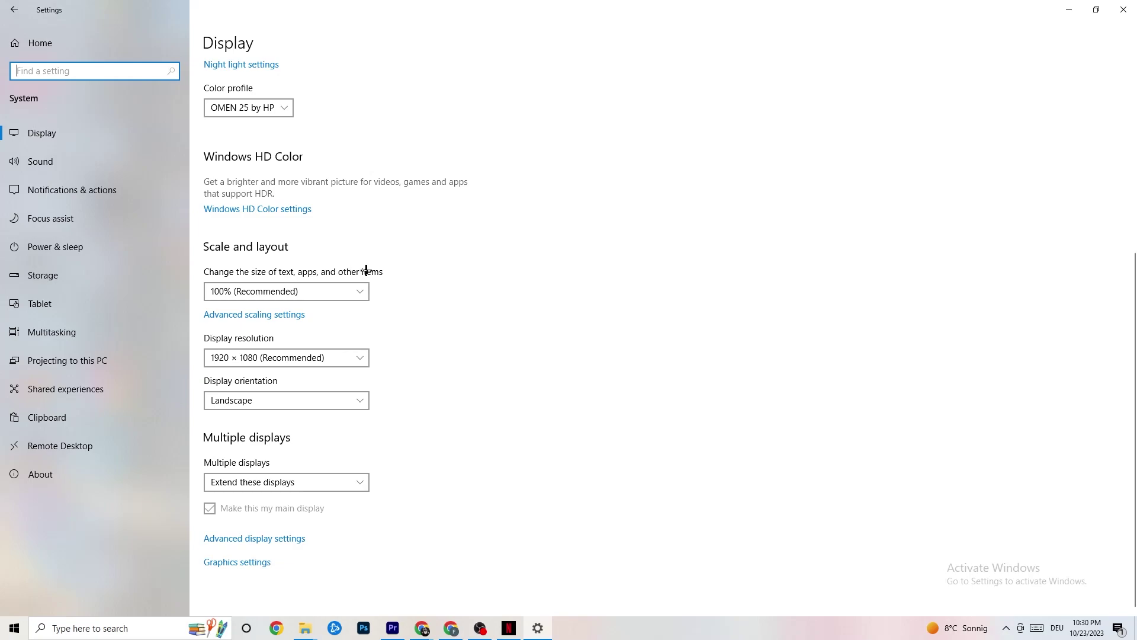
pyautogui.click(334, 289)
pyautogui.click(437, 228)
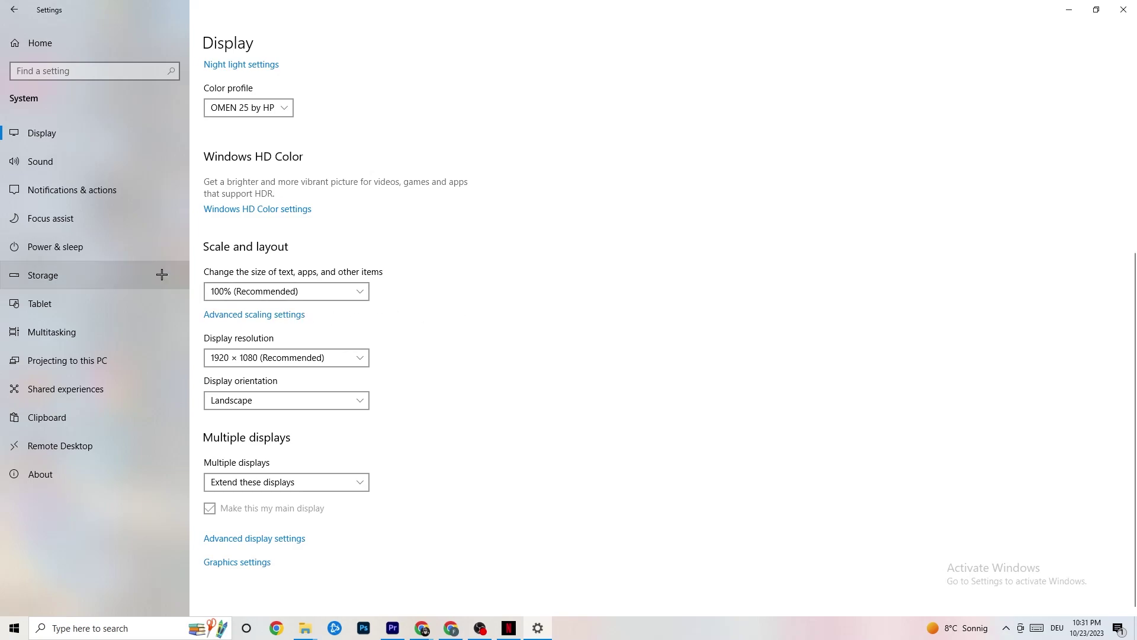
pyautogui.click(72, 244)
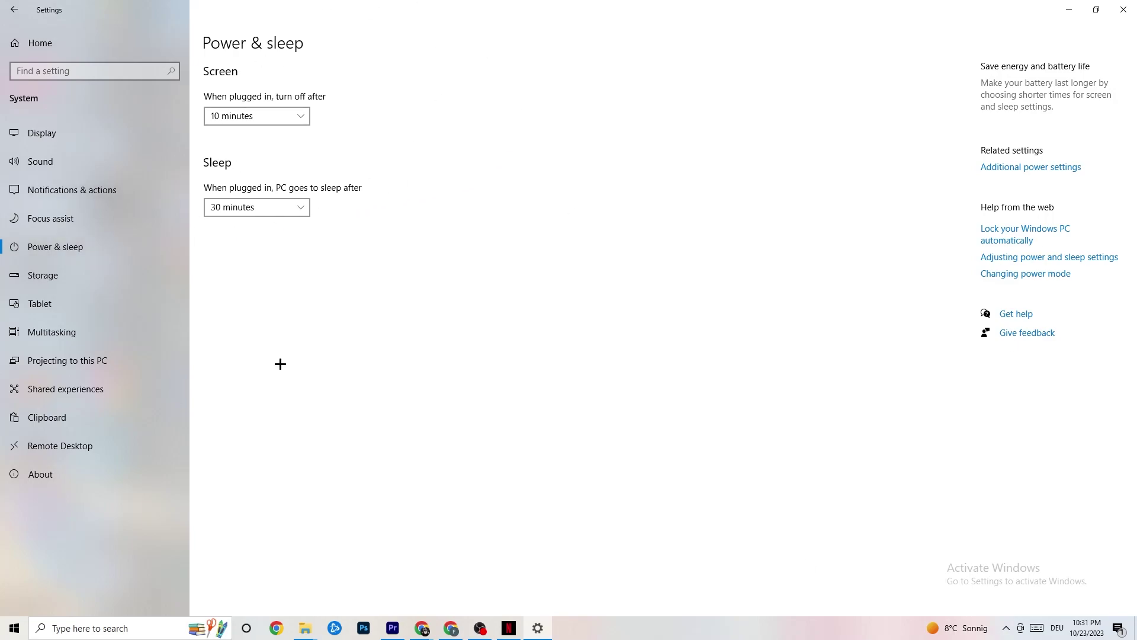
# Review the power plans in Power Options with Balanced kept, then view drive usage on Storage.
pyautogui.click(1051, 168)
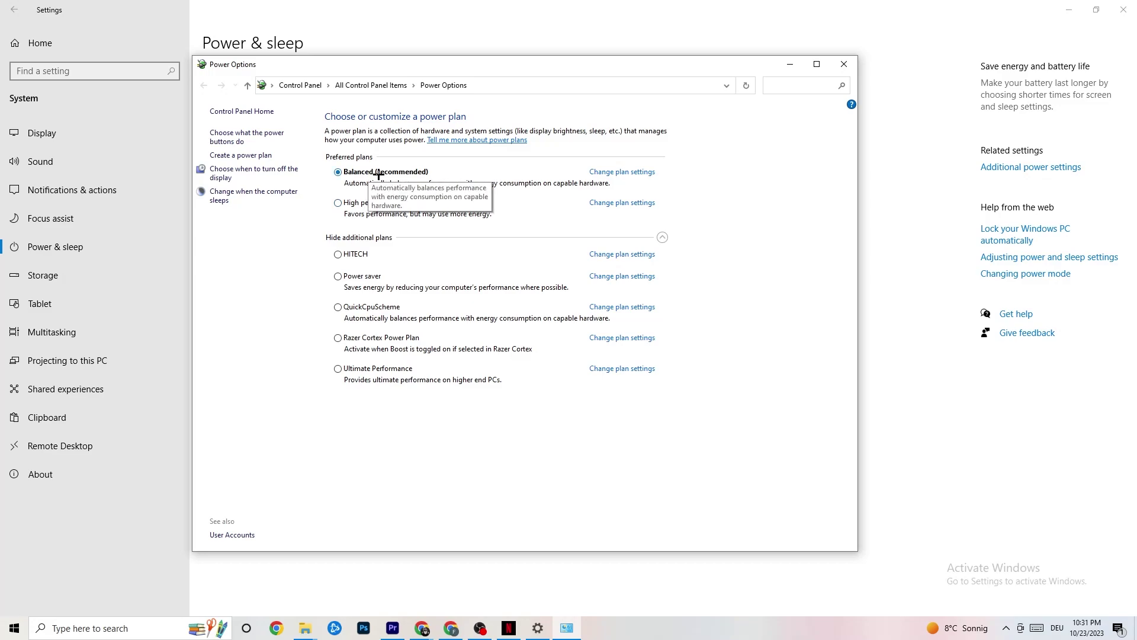
pyautogui.click(843, 64)
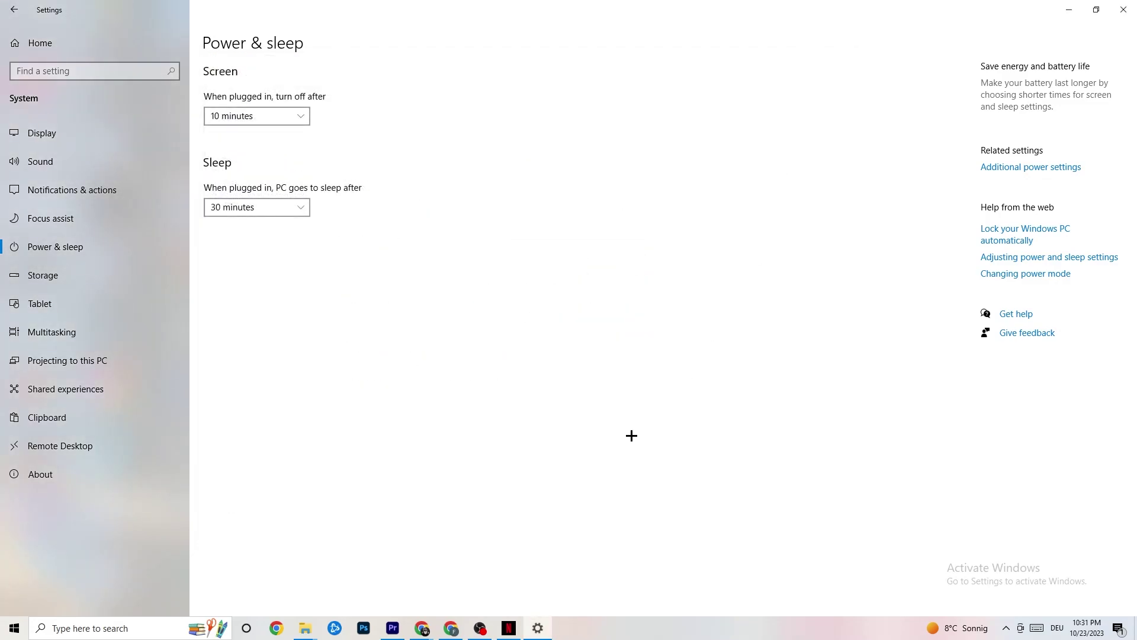
pyautogui.click(88, 277)
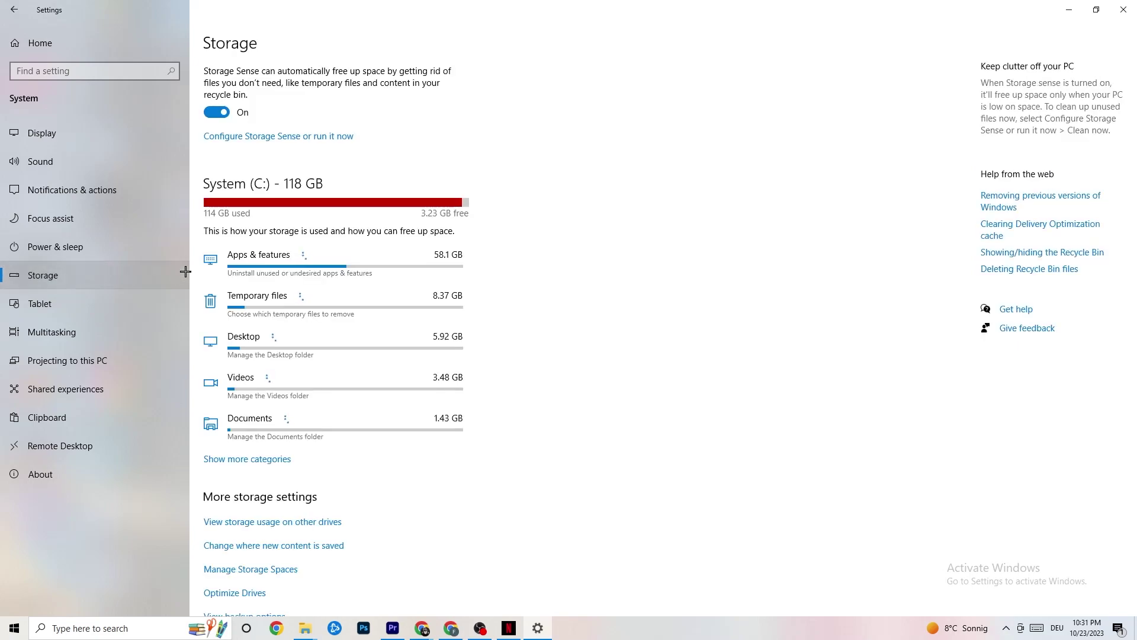
# Confirm Storage Sense runs every week with recycle-bin cleanup unchanged, then return to Settings home.
pyautogui.click(269, 137)
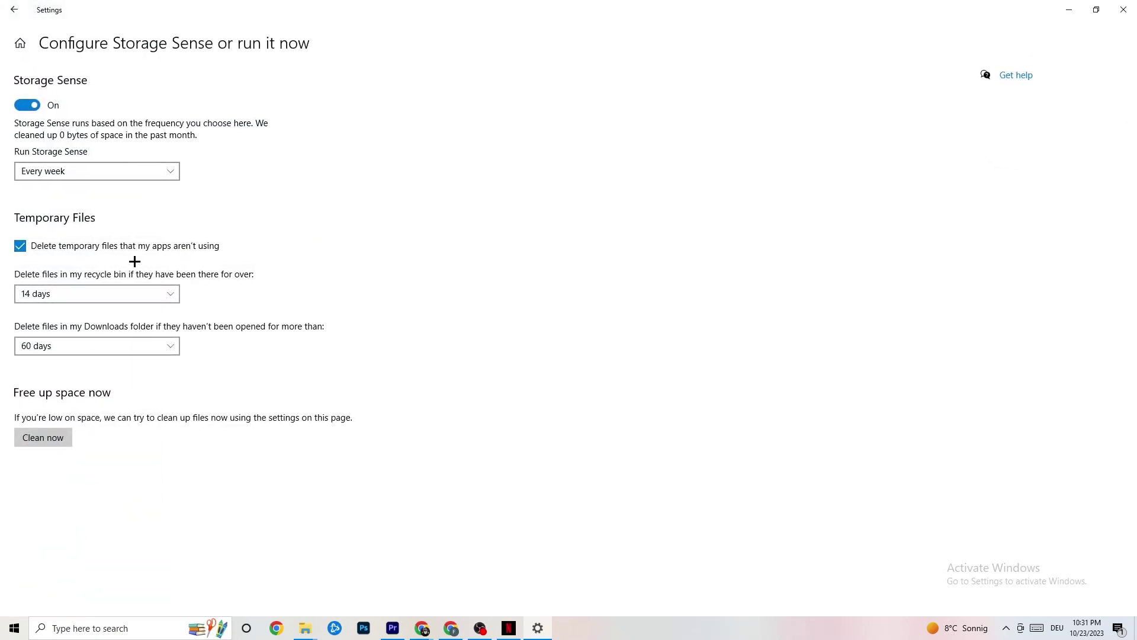
pyautogui.click(126, 173)
pyautogui.click(373, 156)
pyautogui.click(102, 177)
pyautogui.click(378, 193)
pyautogui.click(95, 293)
pyautogui.click(271, 256)
pyautogui.click(10, 4)
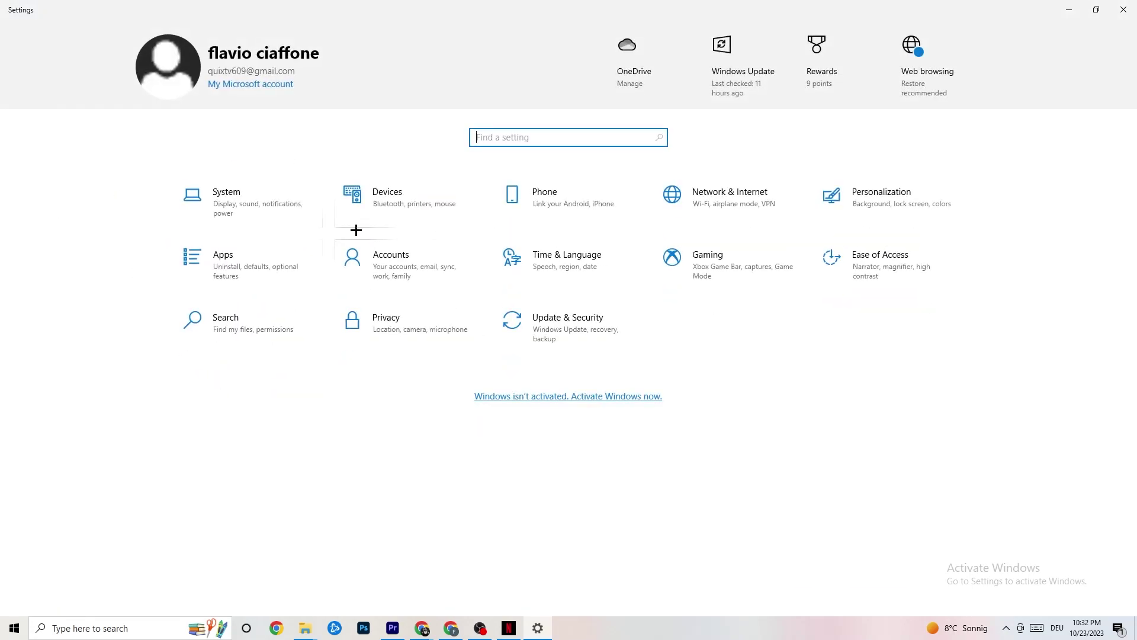
# Check under Gaming that the Game Mode toggle is On, then return to Settings home.
pyautogui.click(757, 270)
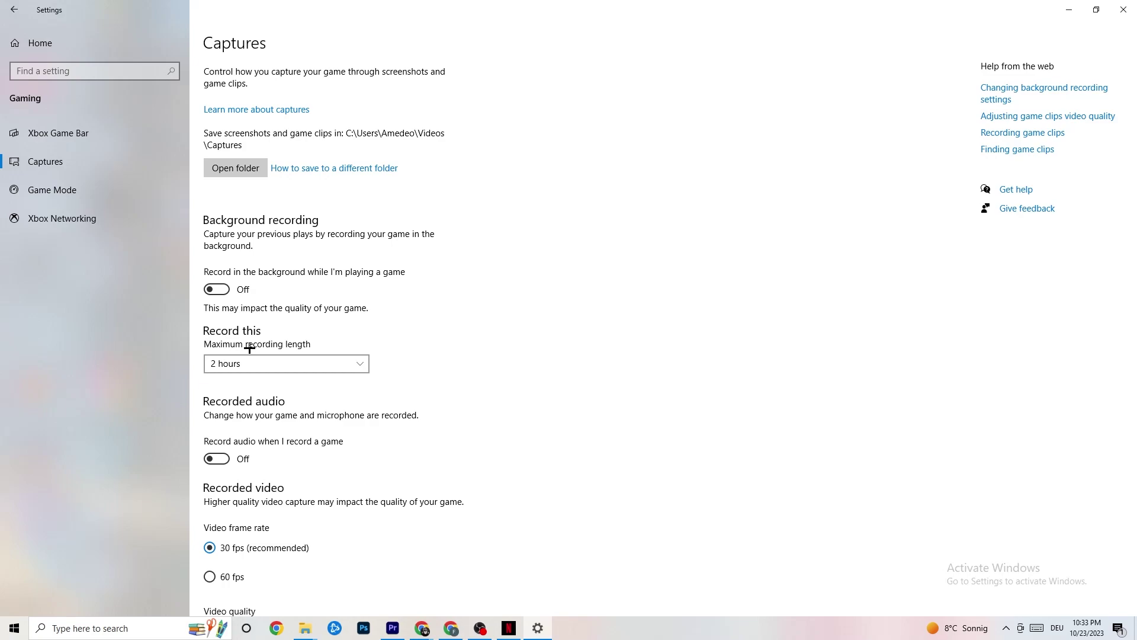
pyautogui.click(101, 190)
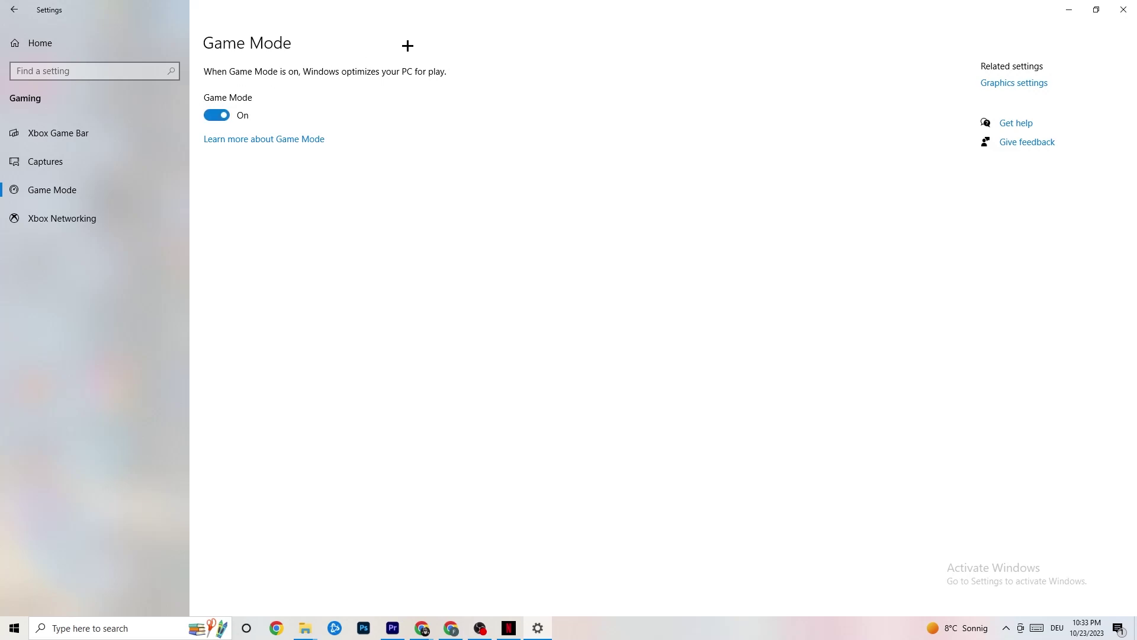
pyautogui.click(14, 10)
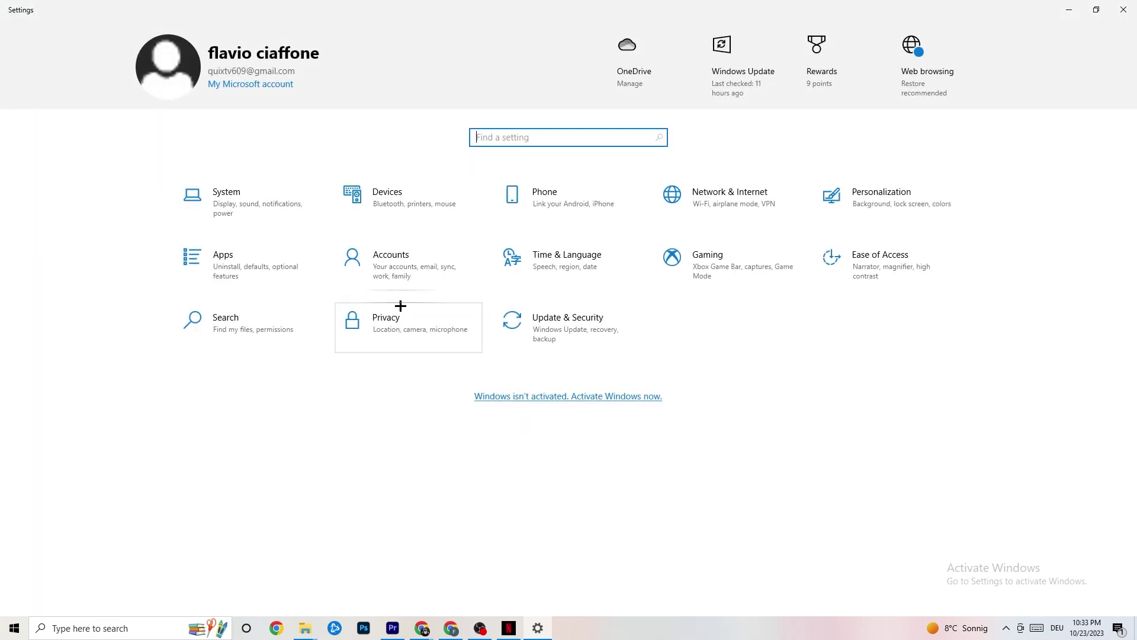
# Check Update & Security's Troubleshoot page, then confirm Windows Update reports the PC is up to date.
pyautogui.click(596, 342)
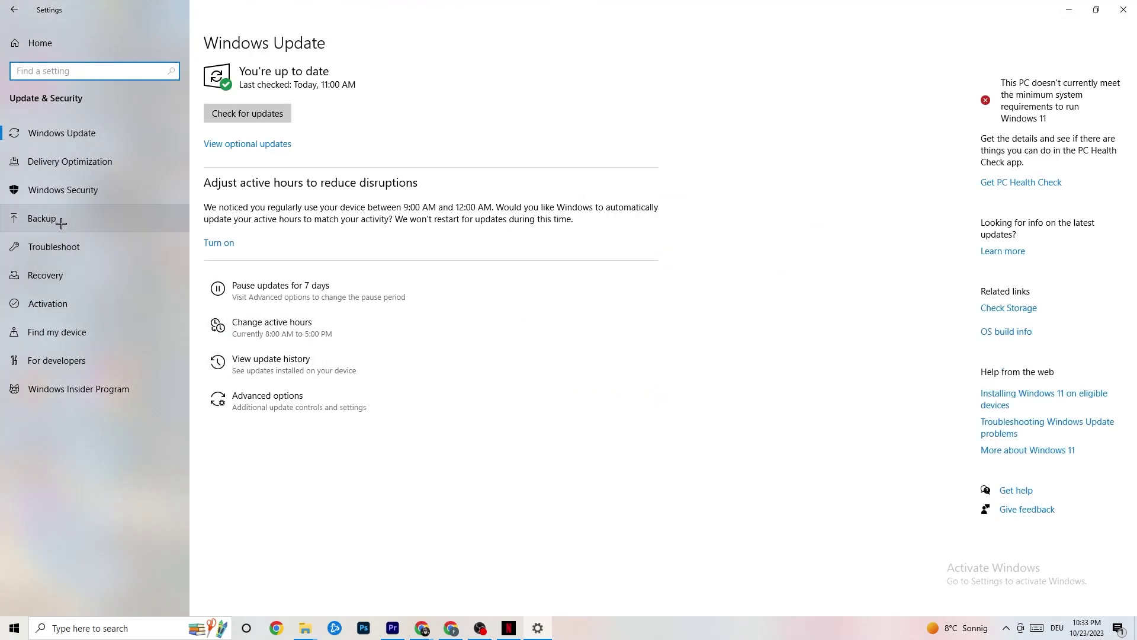
pyautogui.click(53, 247)
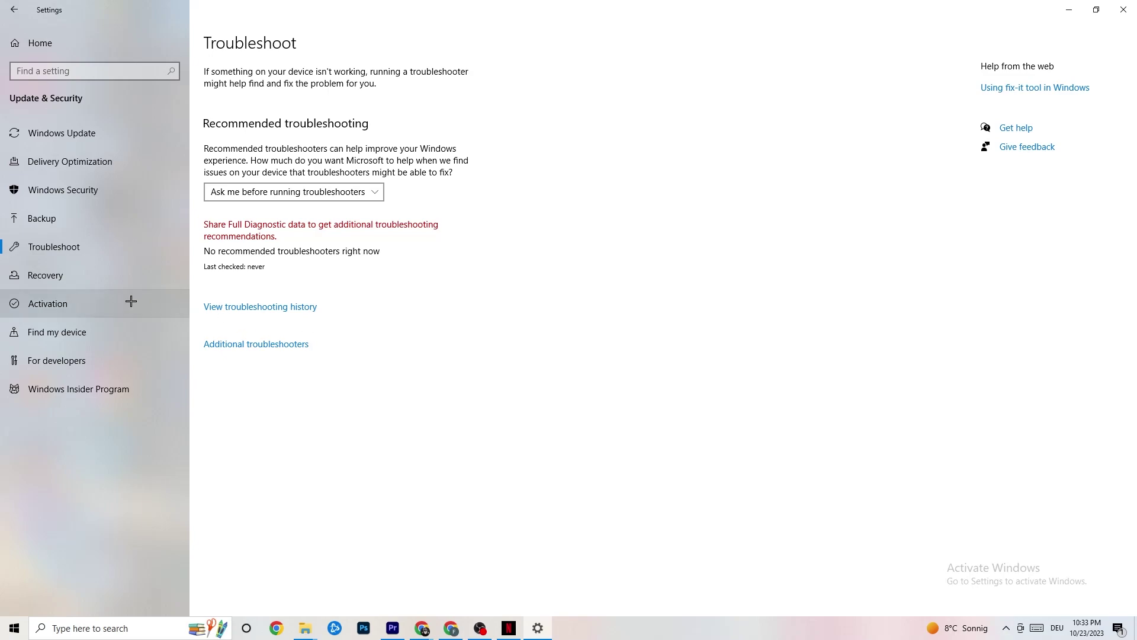
pyautogui.click(65, 133)
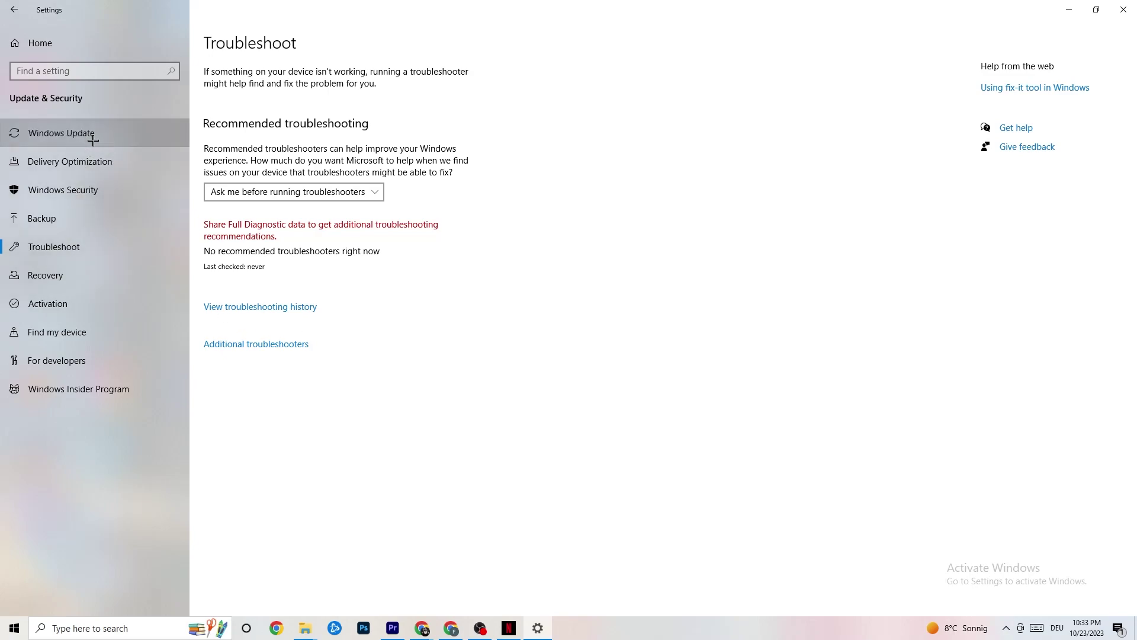